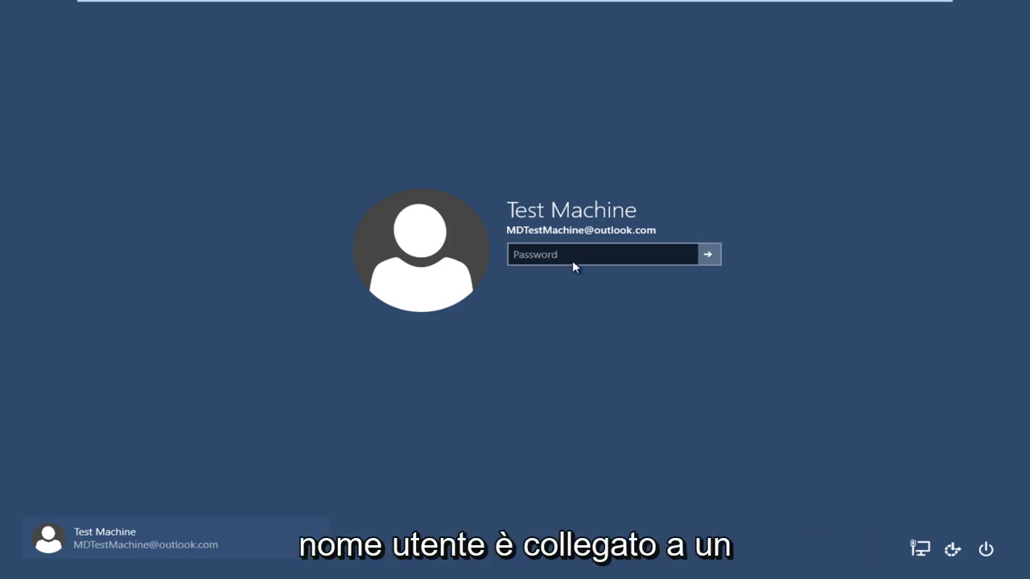
Enter a deliberately wrong password at the Windows 10 VM sign-in to trigger the incorrect-password message.
click(565, 266)
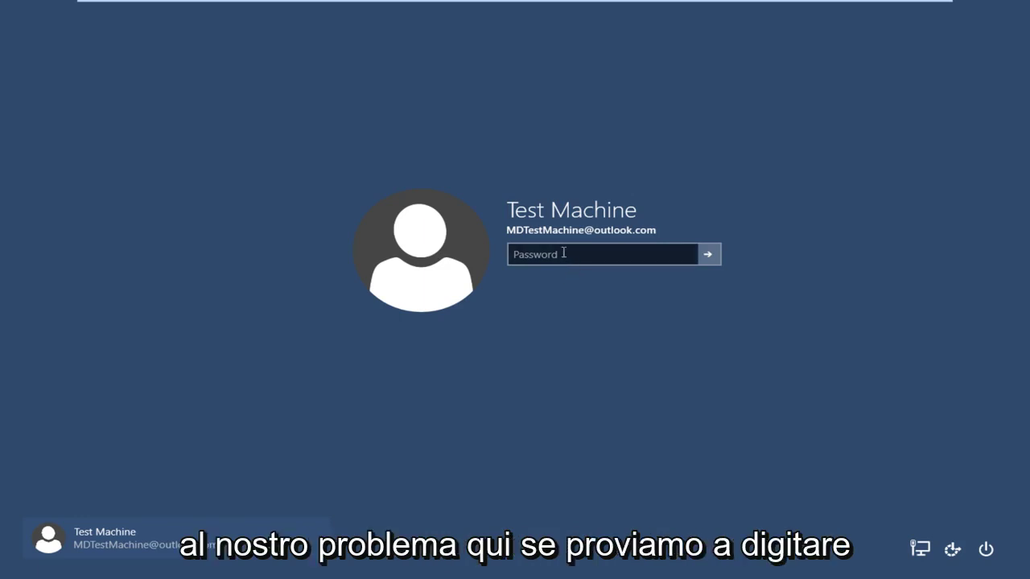
click(565, 256)
text(abc)
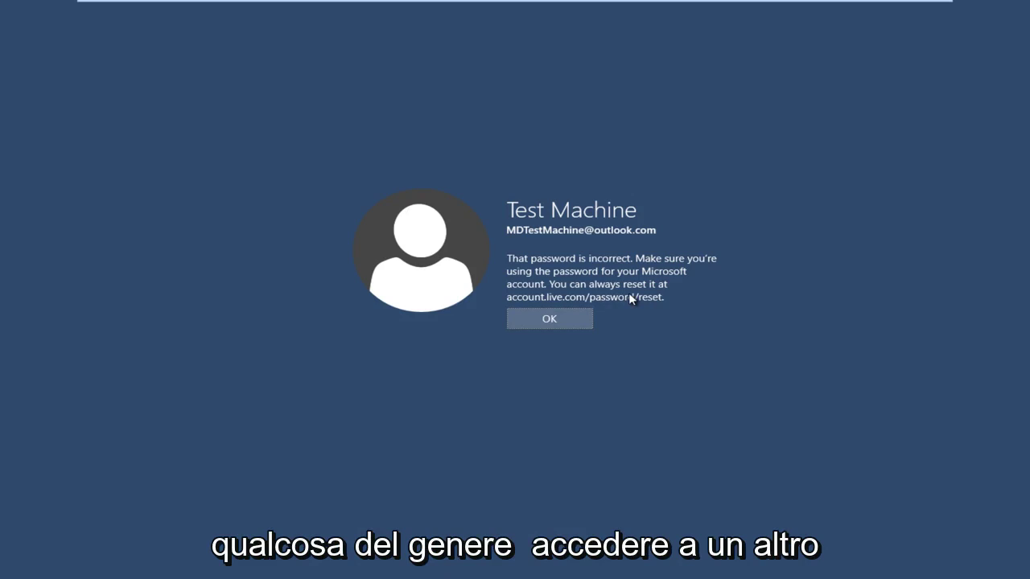
Exit the VM's full-screen view and enter accounts.live.com/password/reset in Chrome's address bar.
mouse_move(888, 3)
click(918, 10)
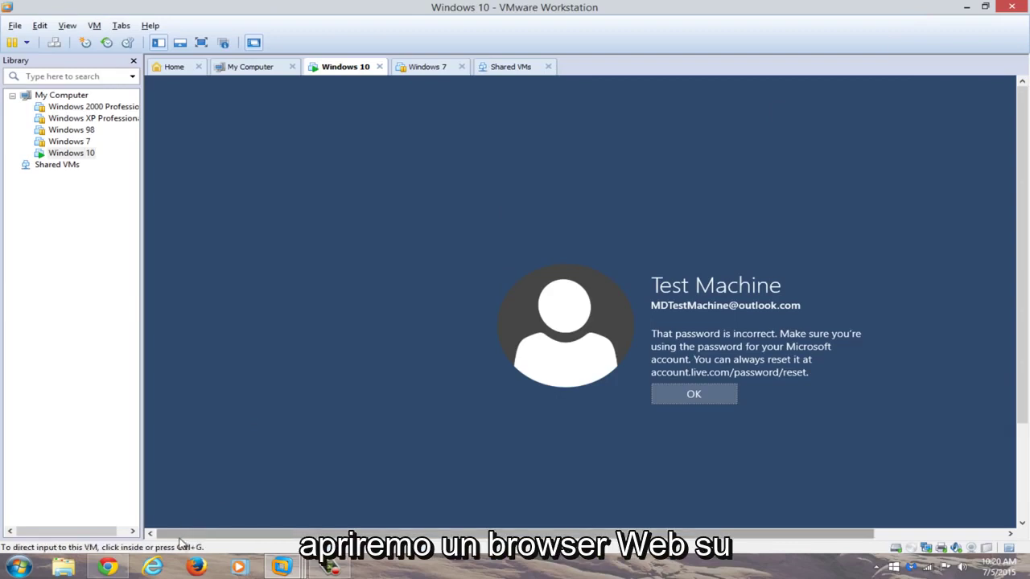
click(113, 568)
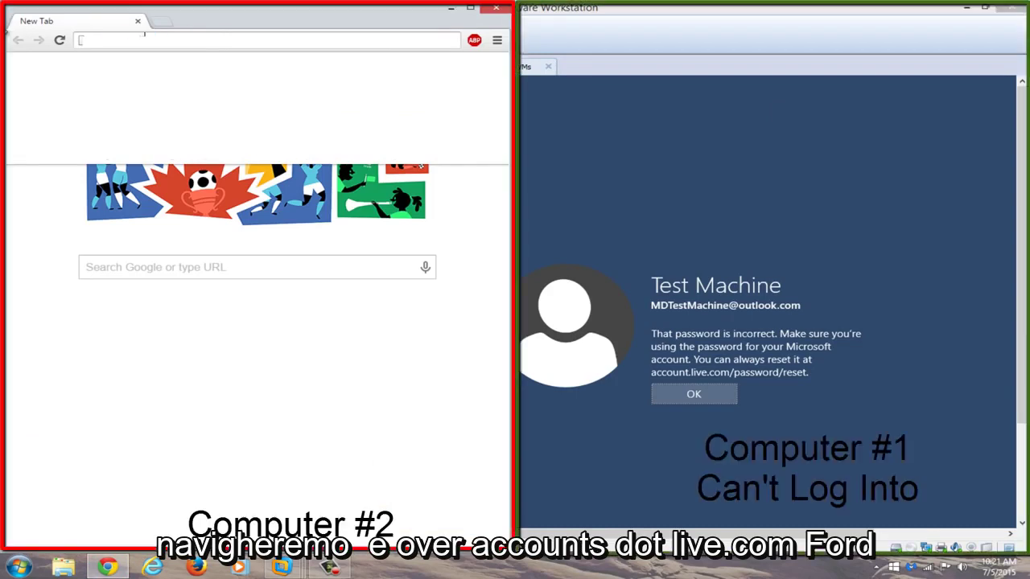
text(accounts.live.com/)
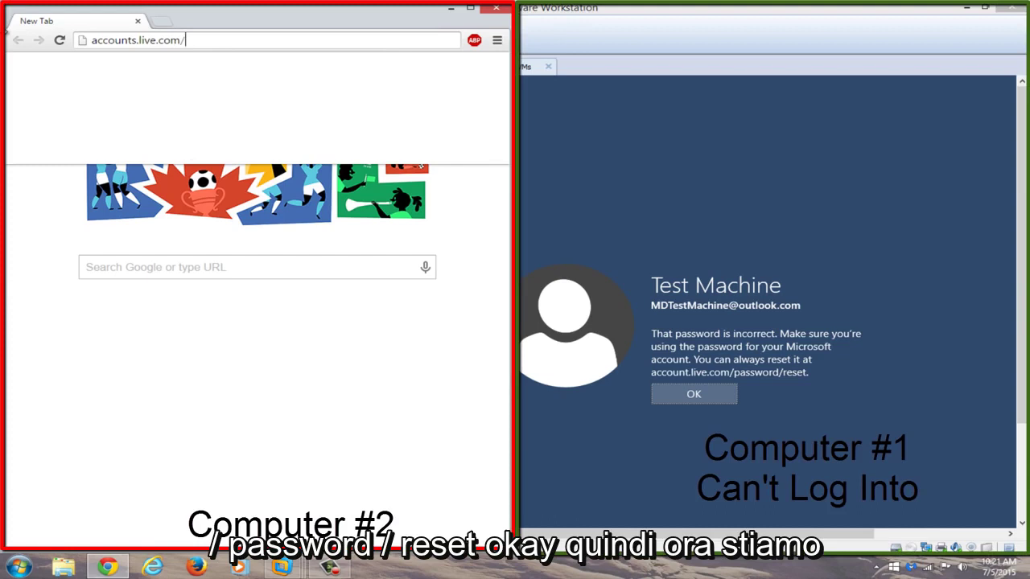
text(password/)
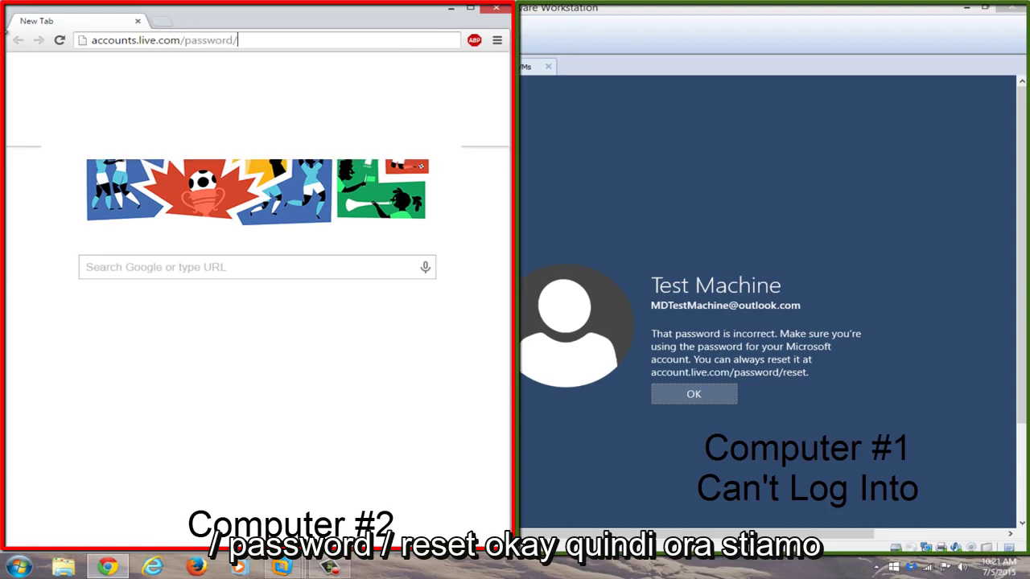
text(reset)
Load the reset page, maximize Chrome, and choose 'I forgot my password' before continuing.
key(Return)
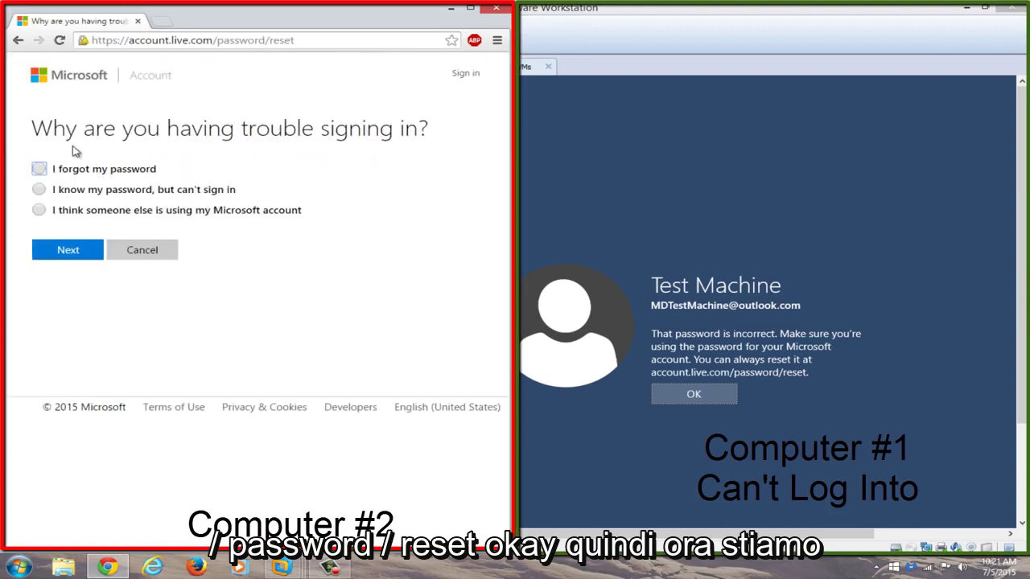
click(471, 7)
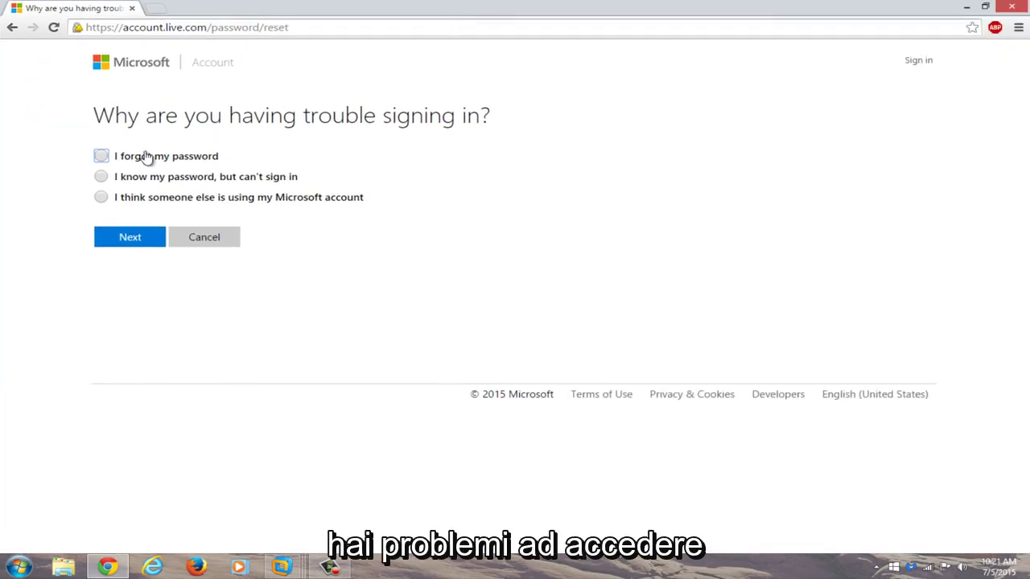
click(103, 156)
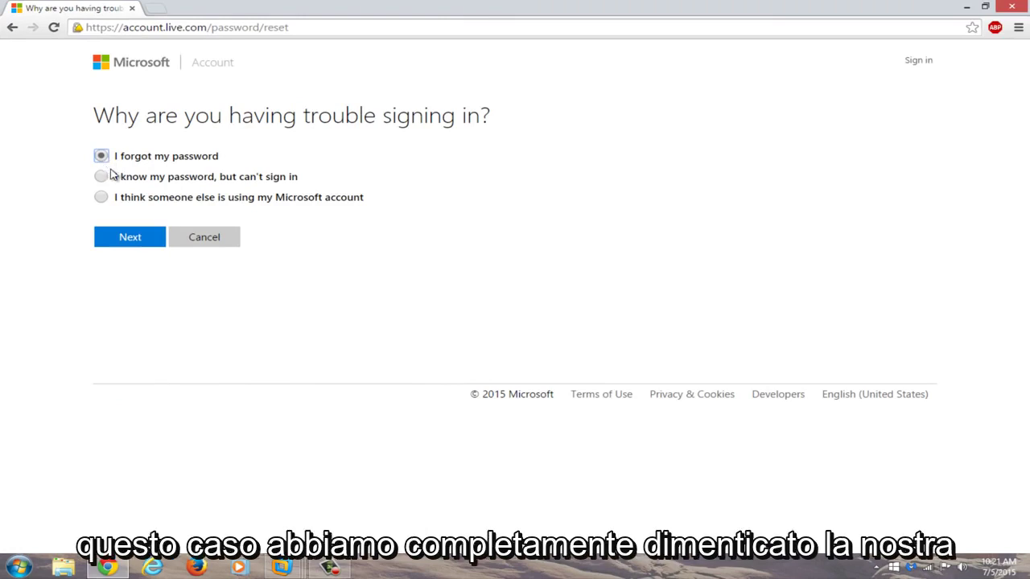
click(127, 238)
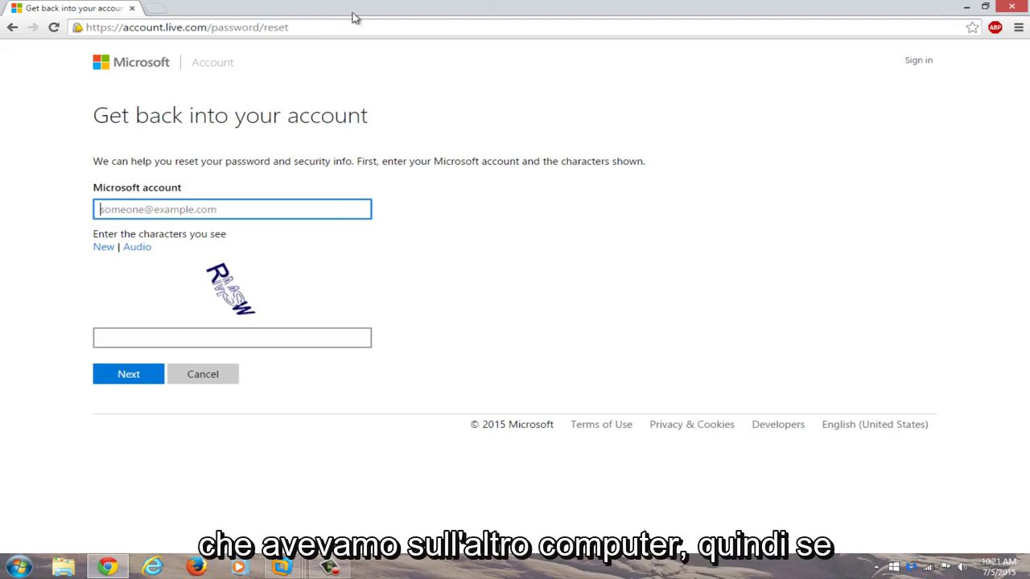
Fill in the saved account address and the captcha characters, then submit the recovery form.
double_click(630, 6)
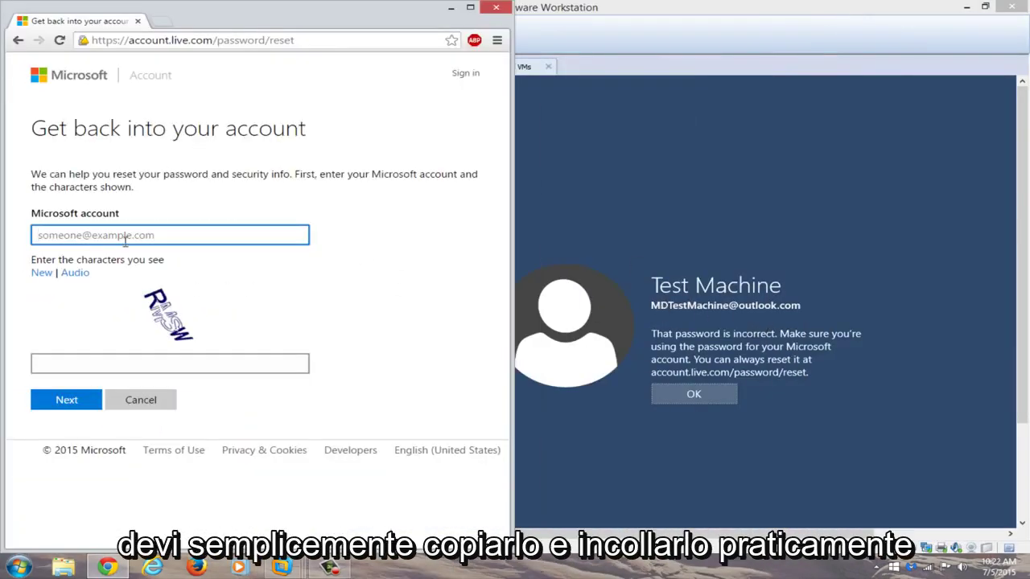
click(129, 233)
click(119, 253)
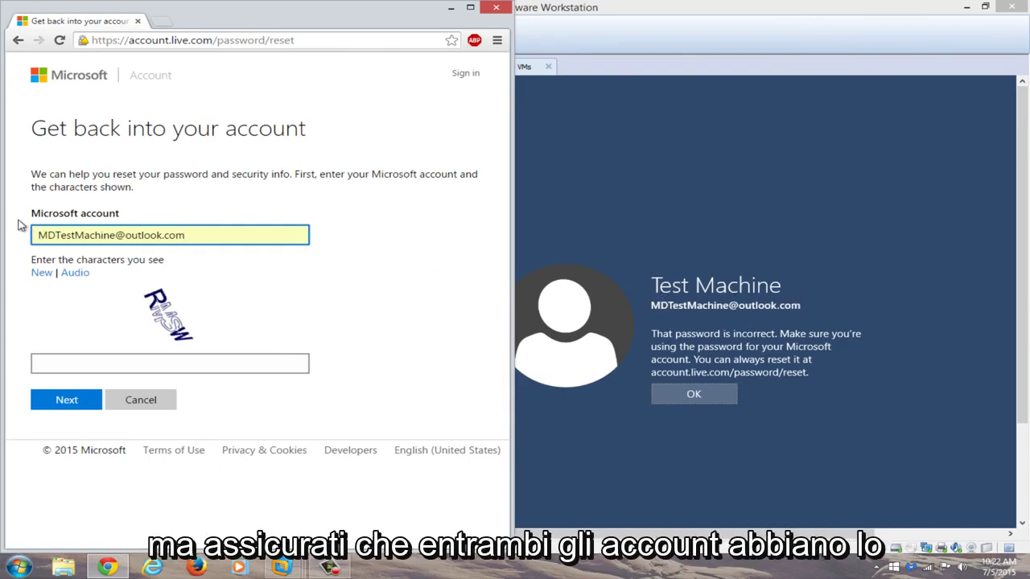
click(101, 366)
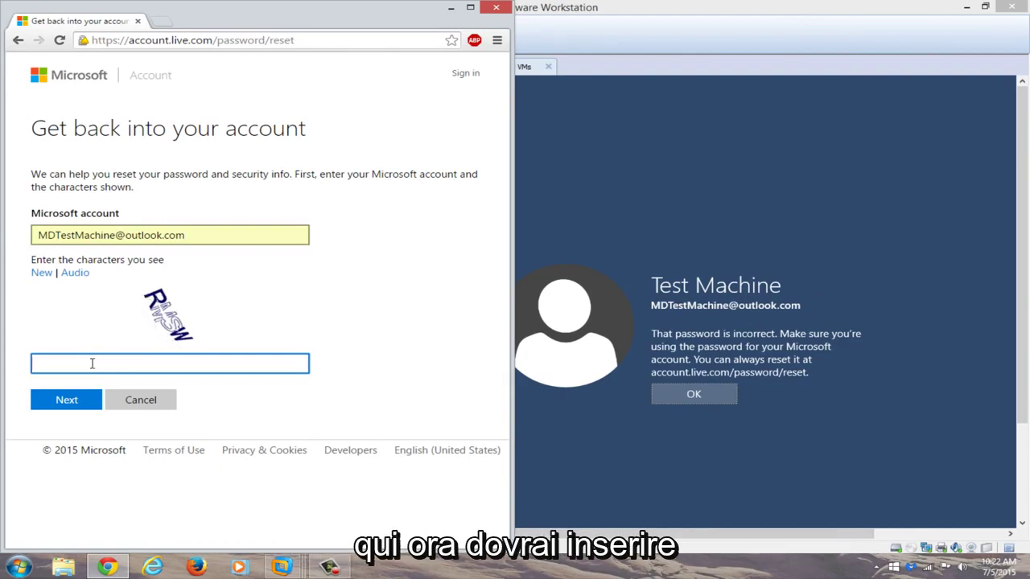
text(R)
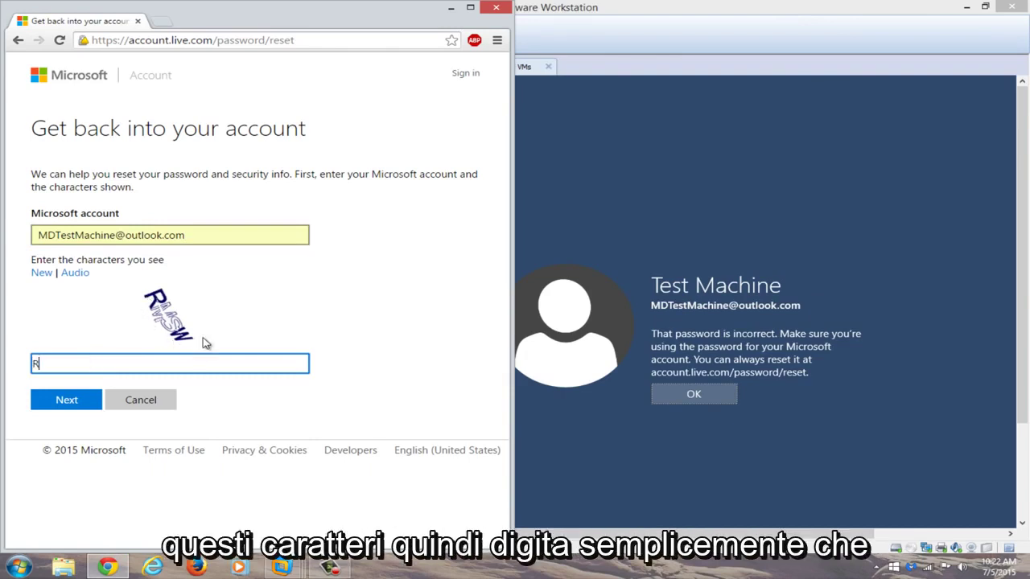
text(MSW)
click(66, 400)
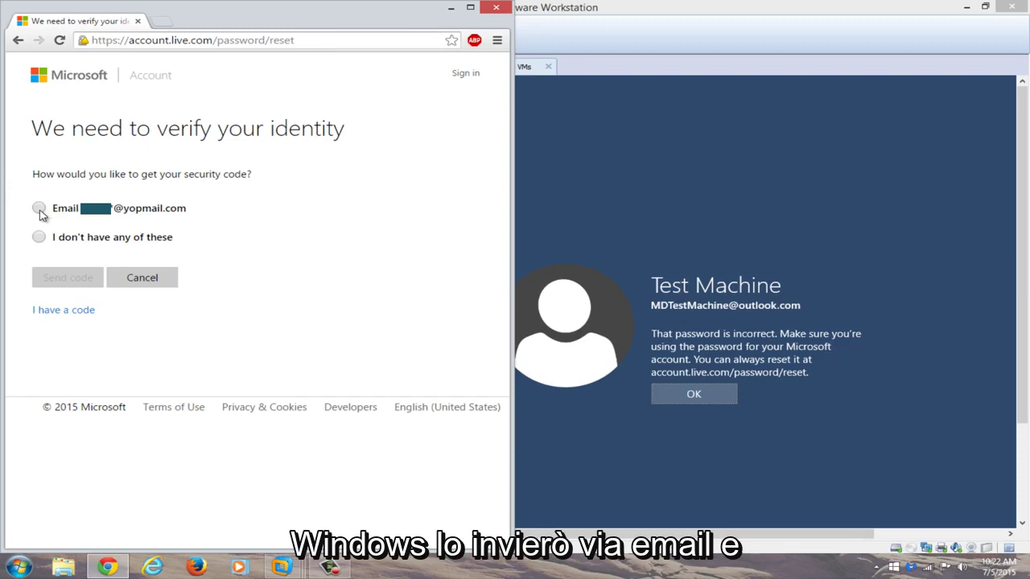
Choose the backup email option, complete the hidden yopmail address, and send the security code.
click(39, 209)
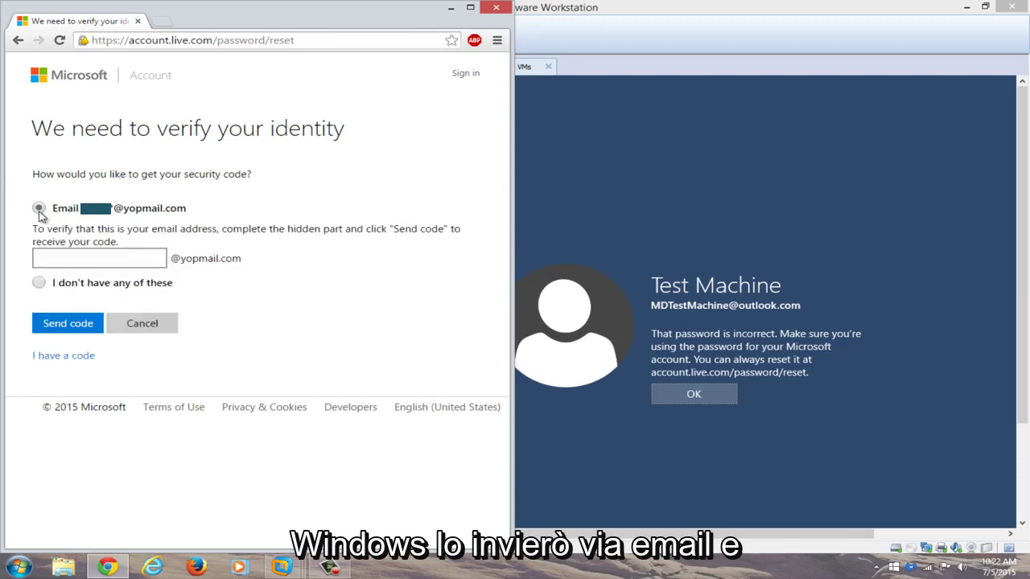
click(64, 259)
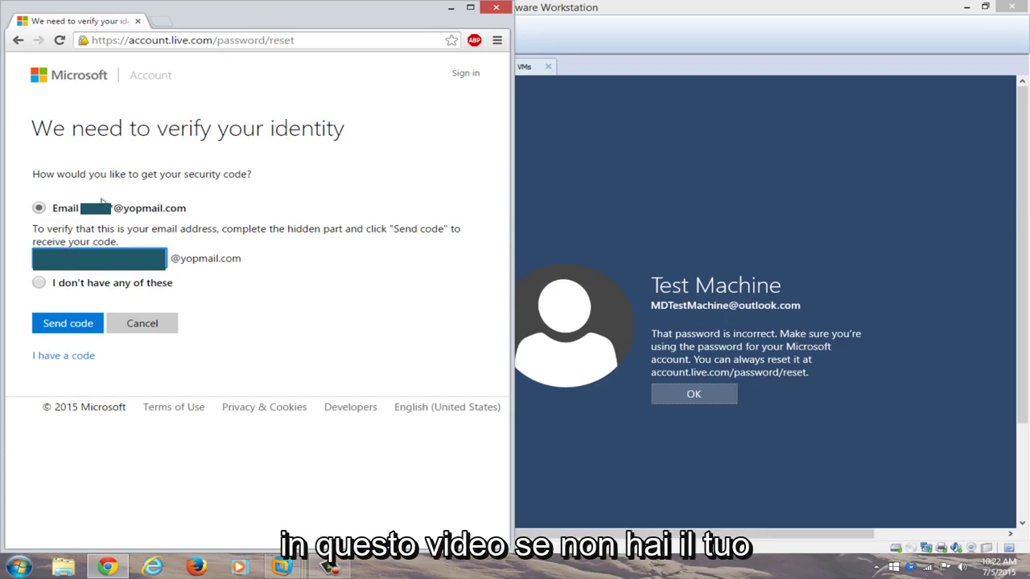
click(58, 328)
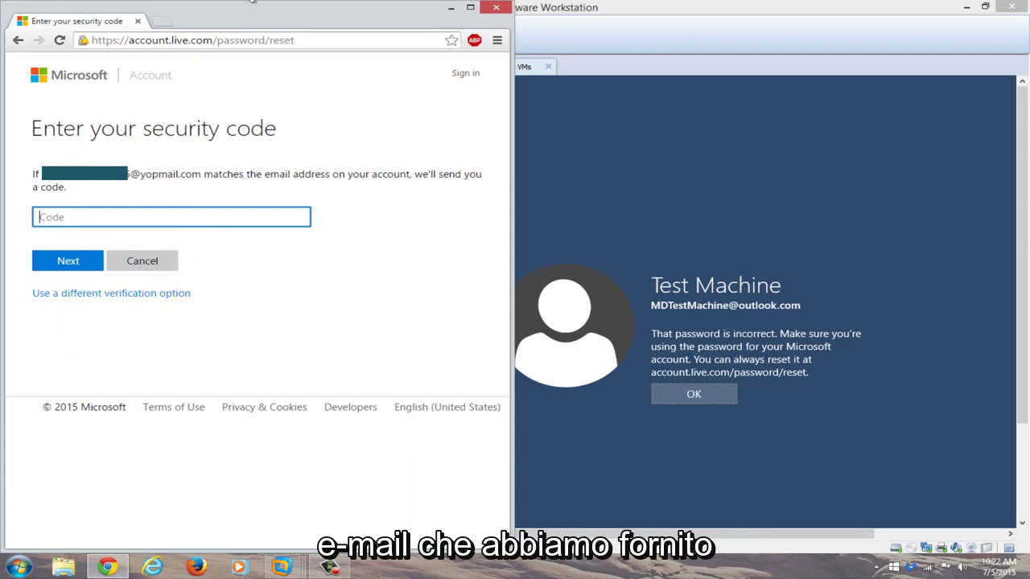
Open yopmail.com in a new Chrome tab.
click(161, 23)
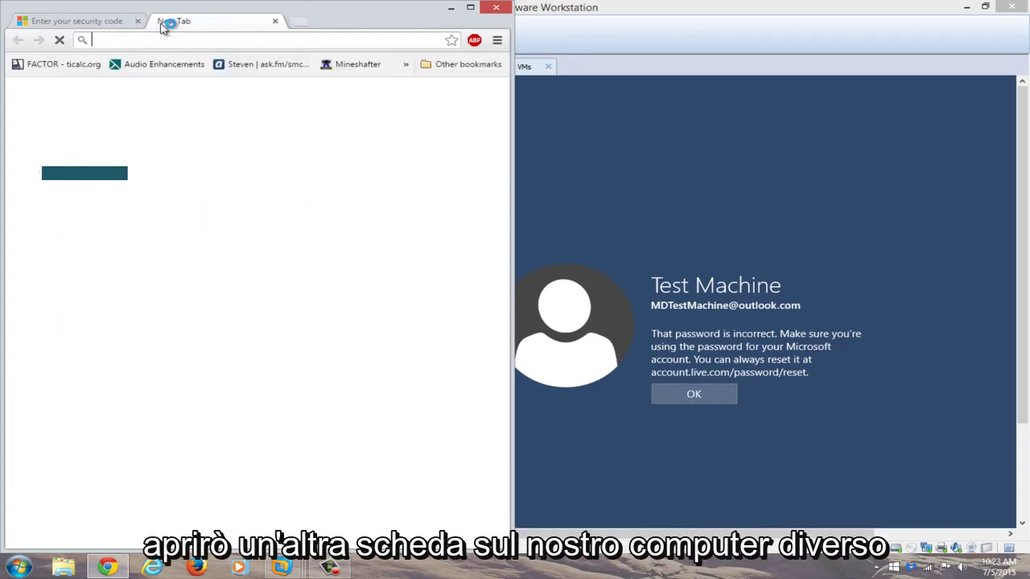
text(yopma)
key(Return)
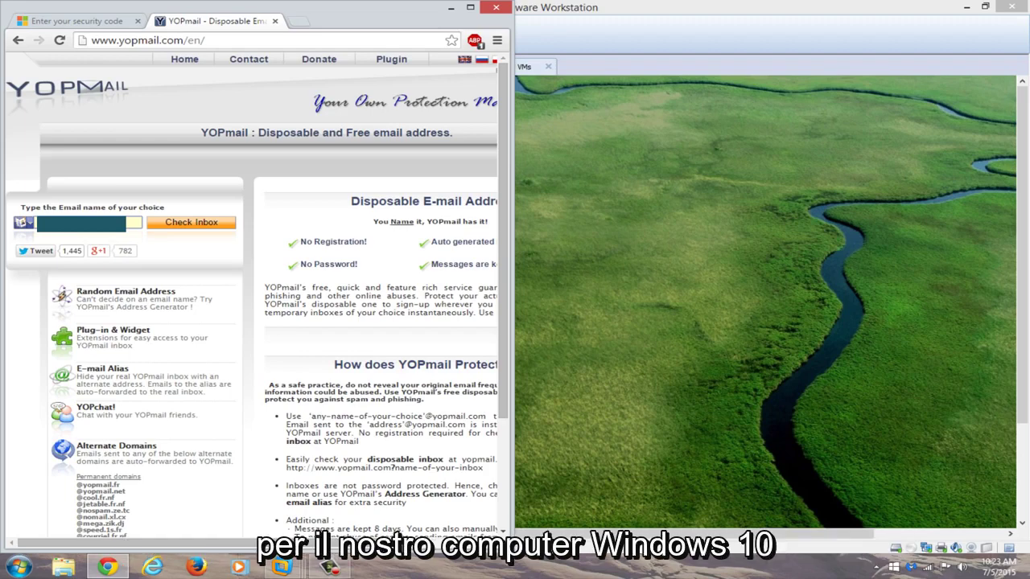
Move the VM window aside, check the backup mailbox's inbox, and maximize Chrome.
click(745, 361)
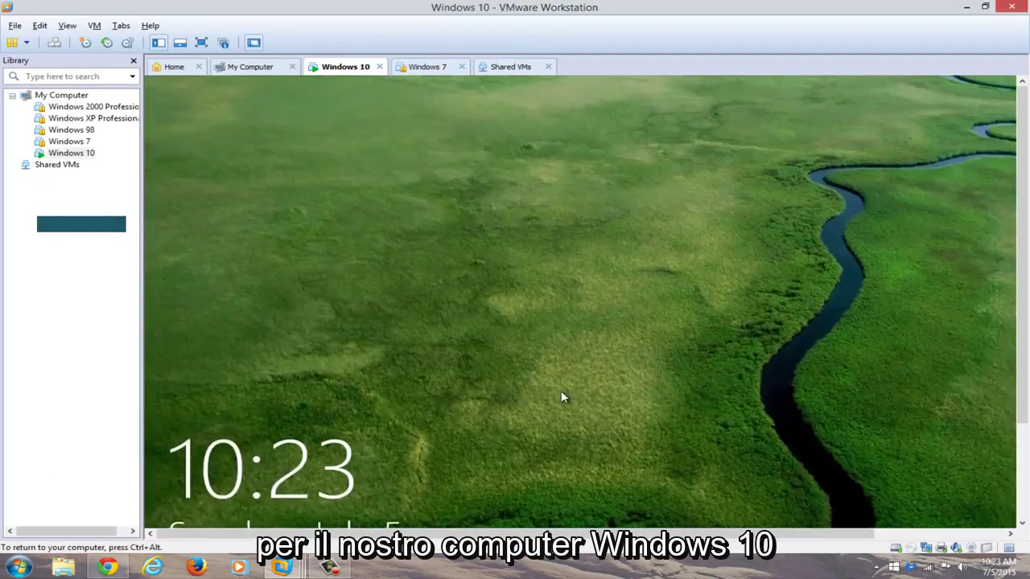
click(564, 395)
drag(515, 7, 1029, 29)
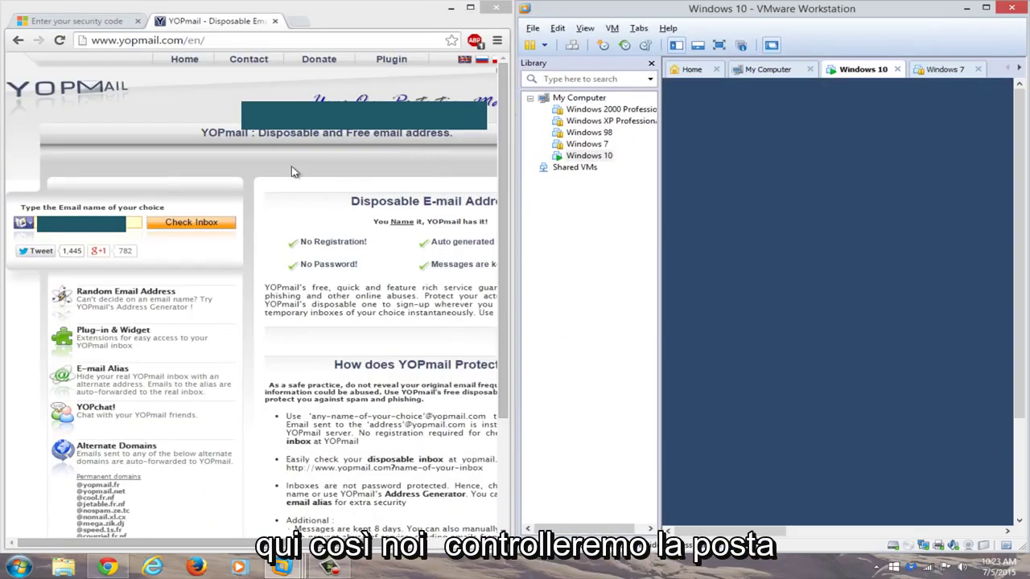
click(181, 226)
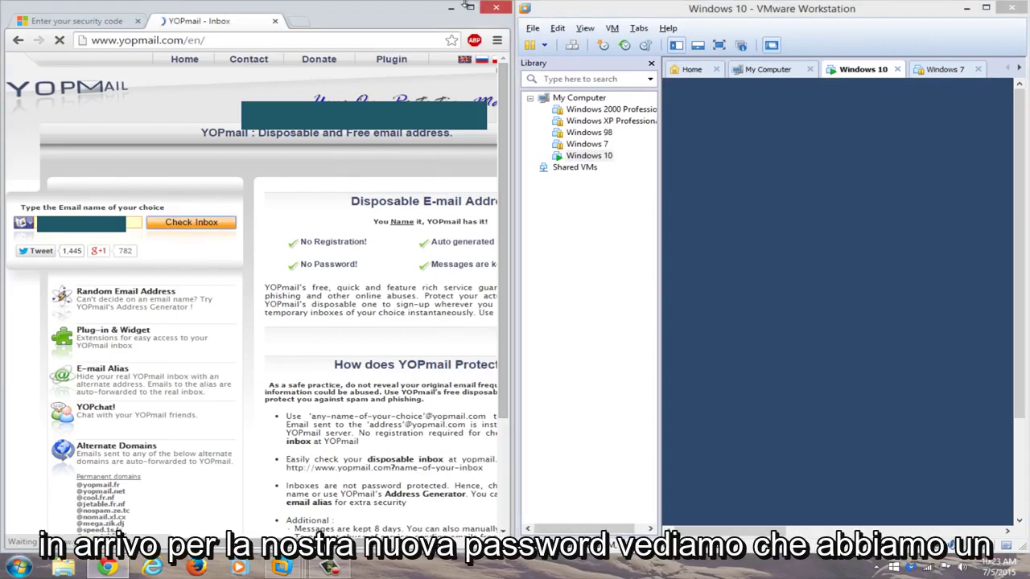
click(470, 7)
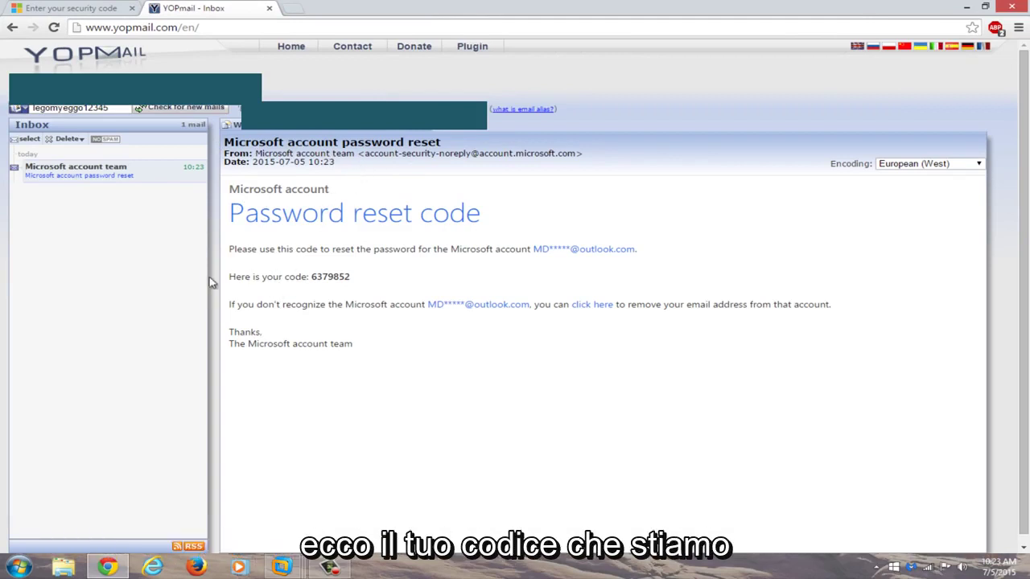
Copy the security code from the YOPmail message, paste it into the Code field, and submit.
drag(368, 276, 310, 277)
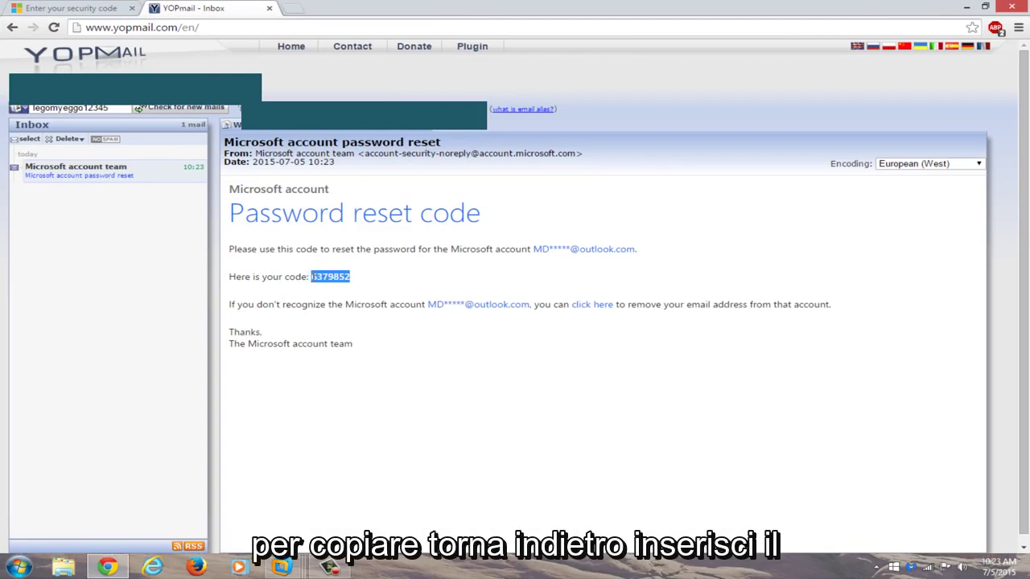
right_click(316, 276)
click(341, 287)
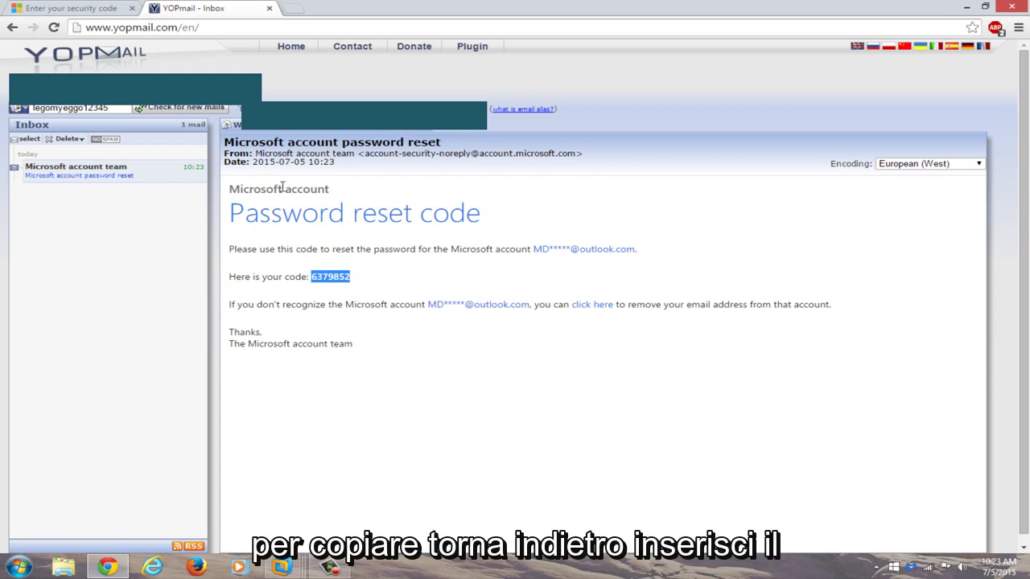
click(31, 8)
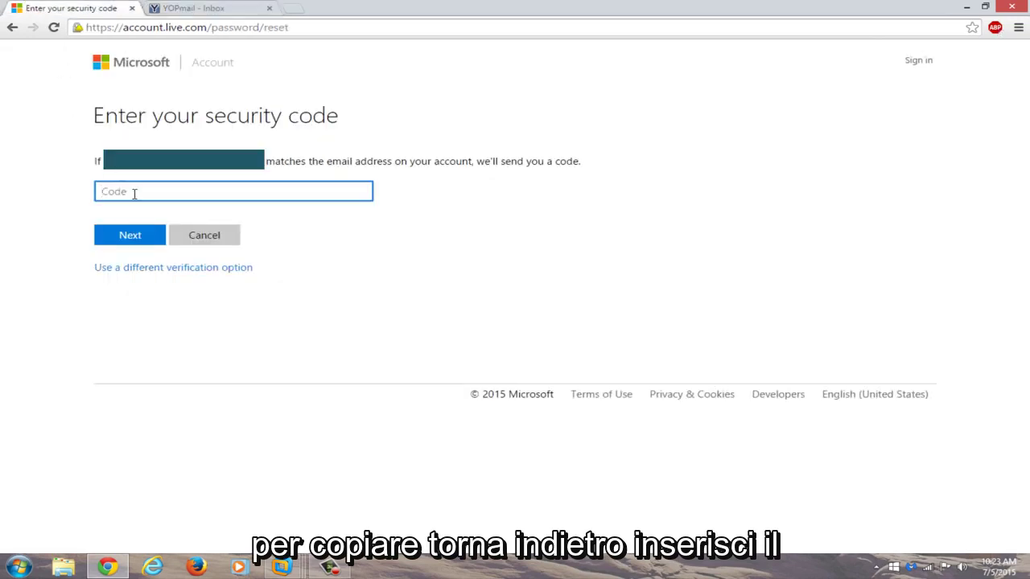
key(ctrl+v)
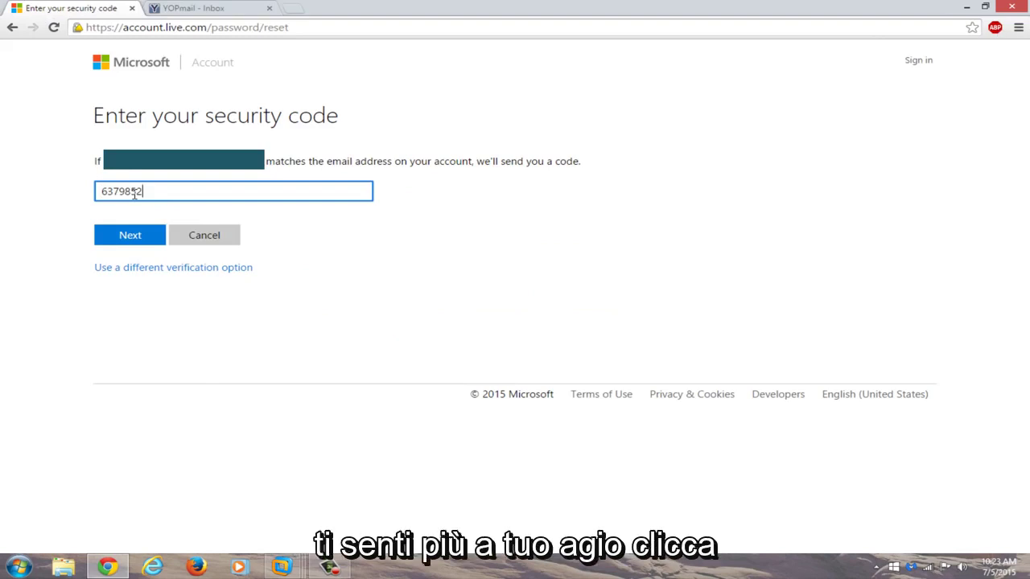
click(137, 238)
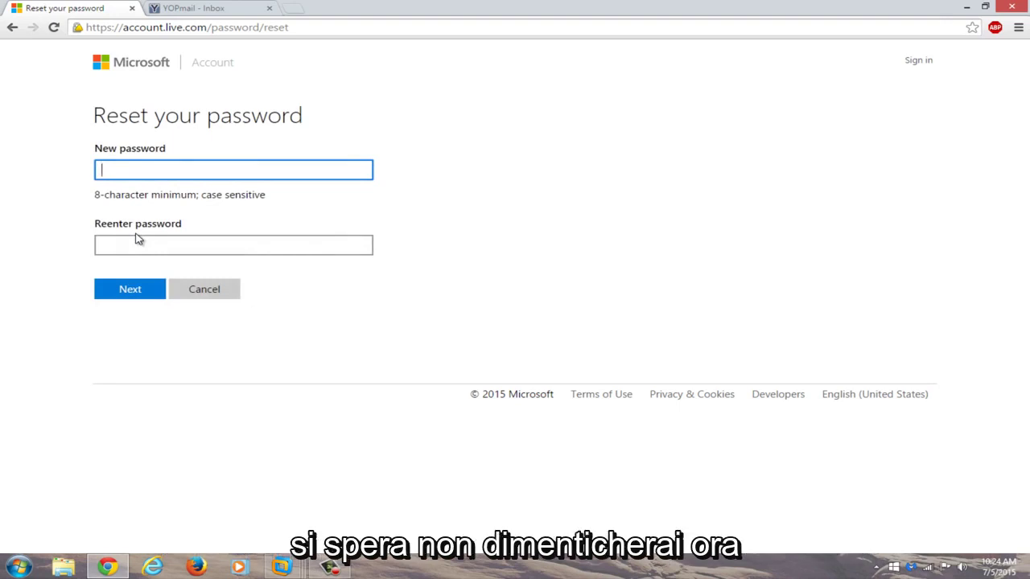
Enter the new account password, re-enter it for confirmation, and submit it.
text(•••••••••)
click(131, 246)
text(•)
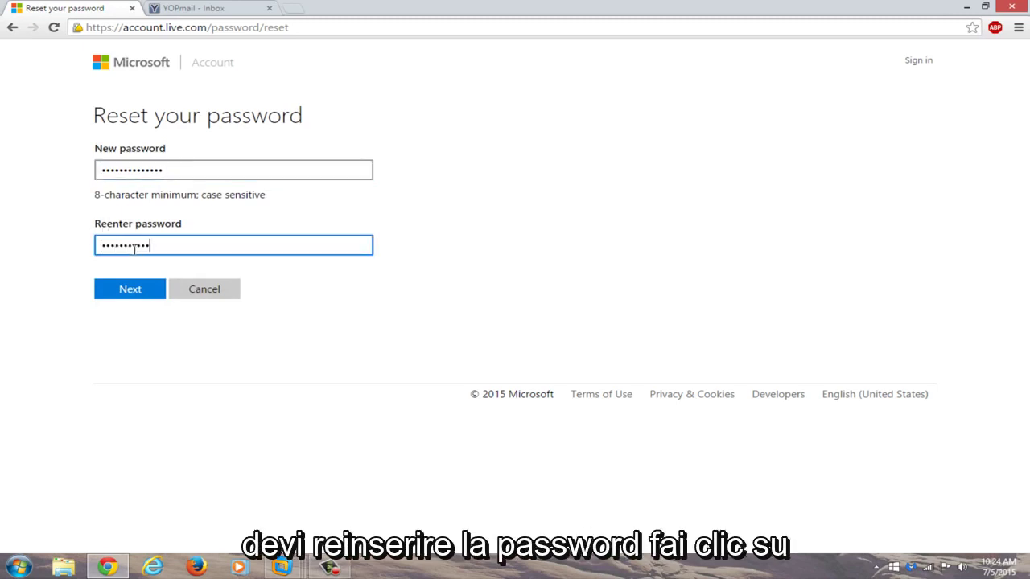
text(•••••••••••••)
click(121, 291)
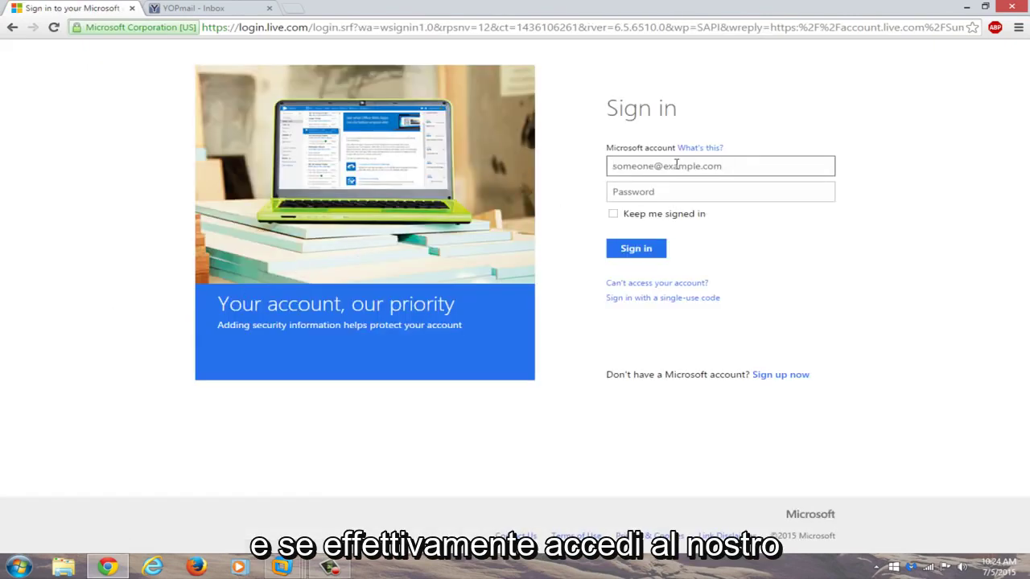
Clear the mistakenly pasted code and enter the account's full Outlook address, checked against the VM login screen.
click(676, 164)
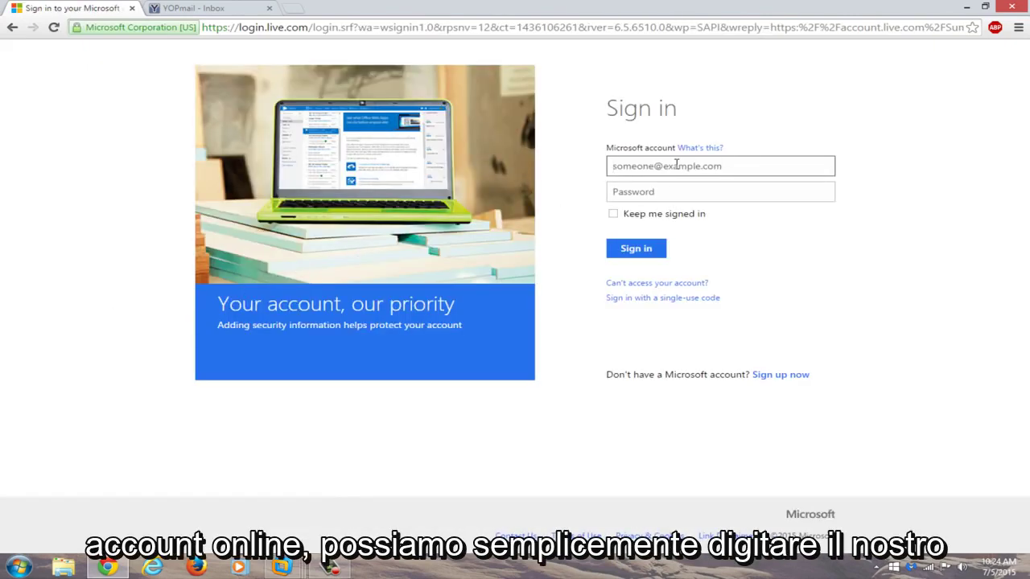
key(ctrl+v)
key(ctrl+a)
key(BackSpace)
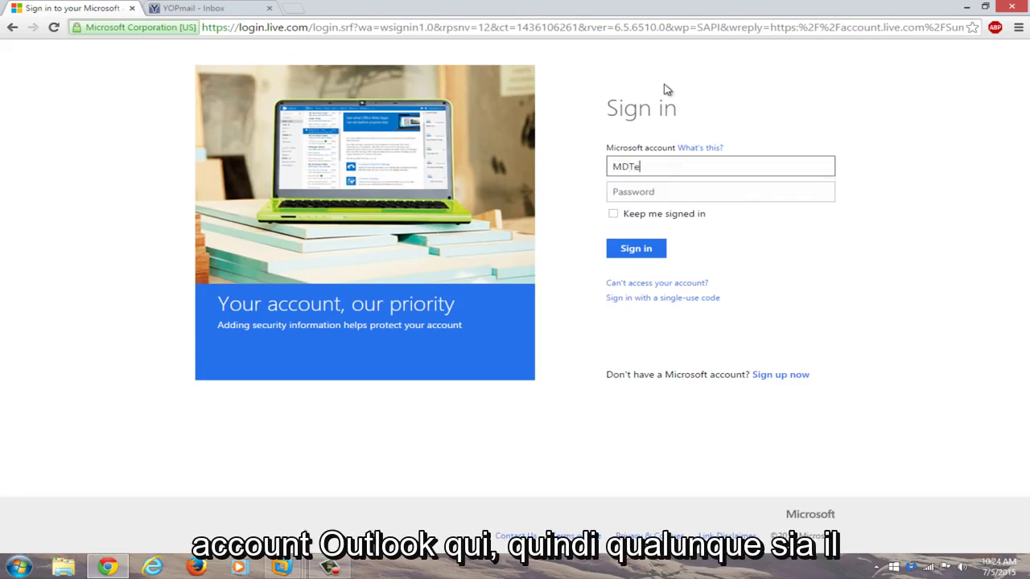
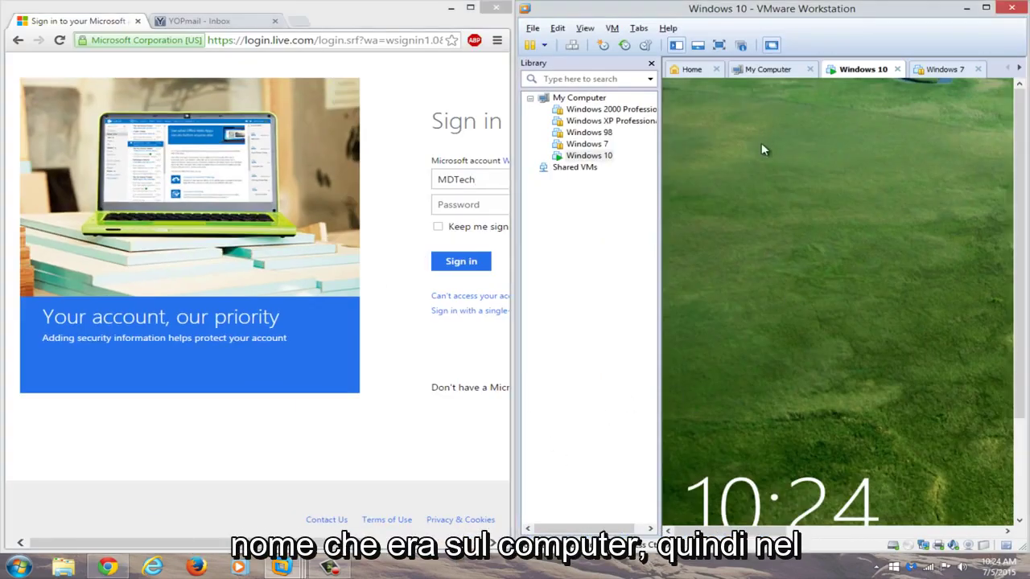
click(762, 147)
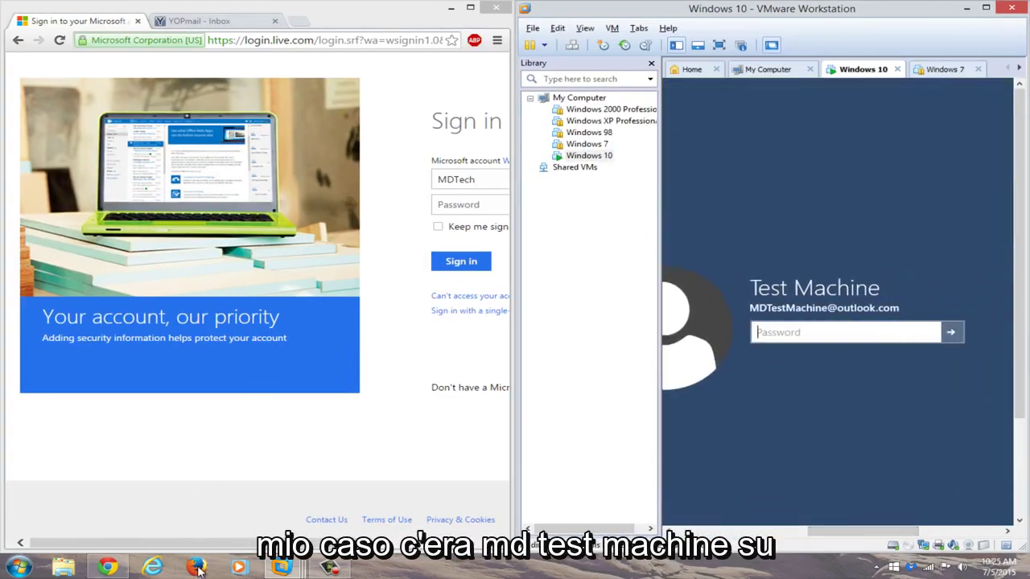
click(340, 510)
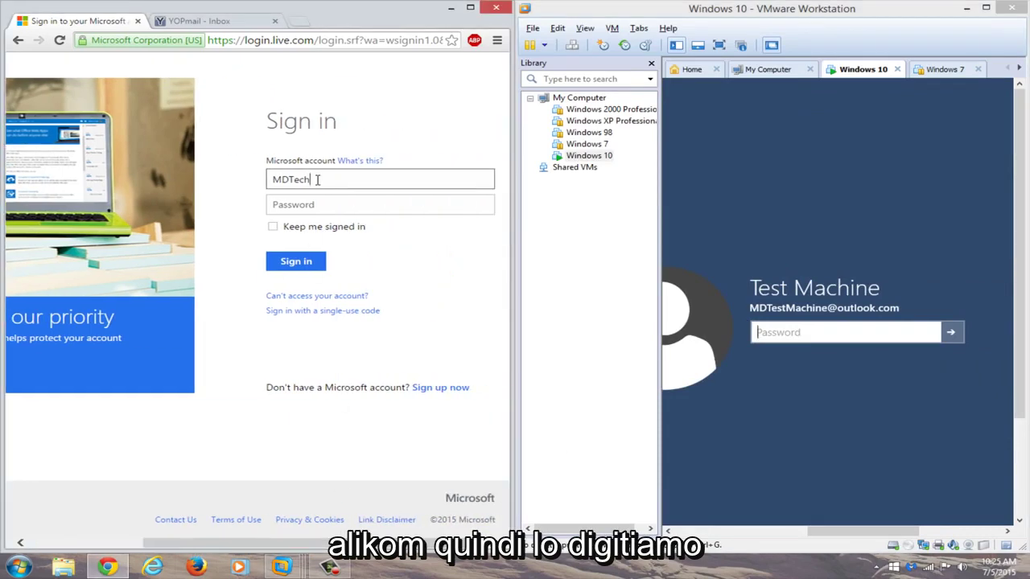
text(Machine)
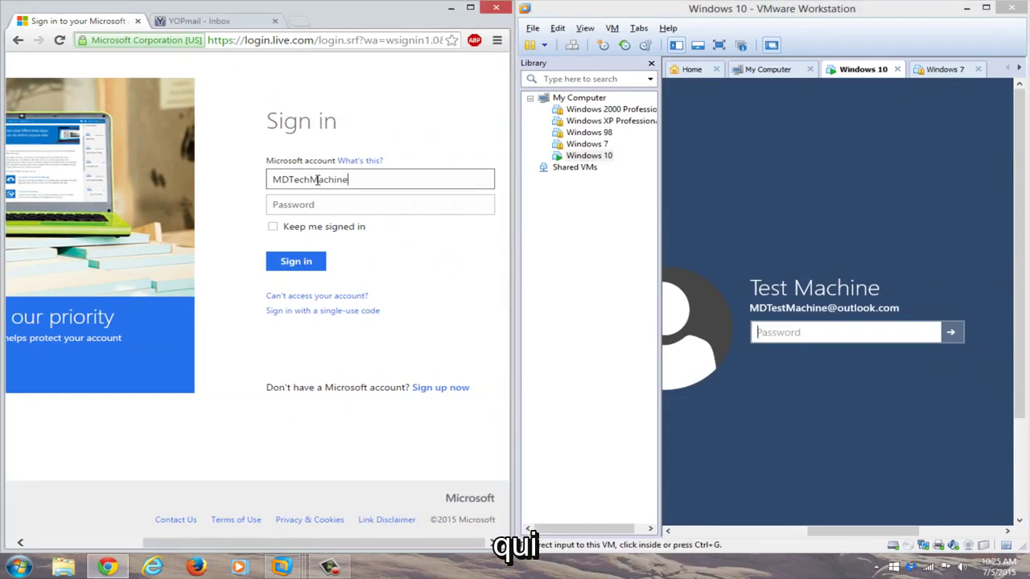
key(ctrl+a)
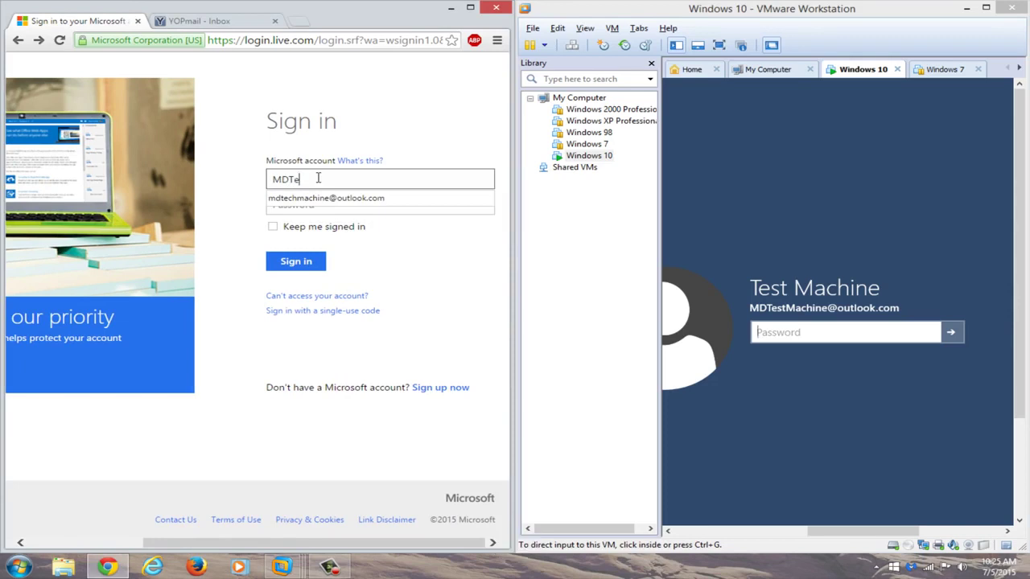
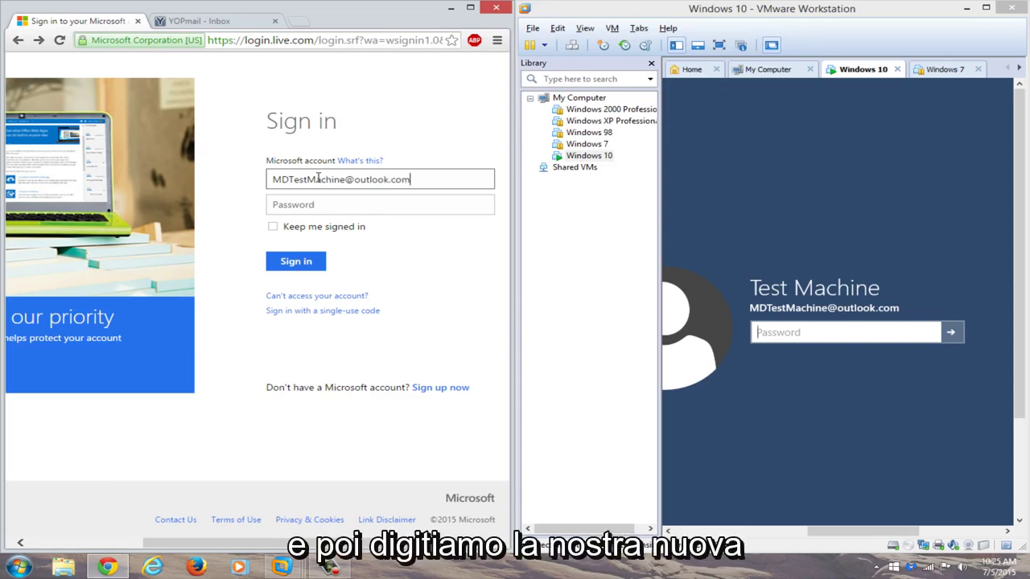
Sign in with the new password and dismiss Chrome's save-password offer.
click(366, 201)
click(381, 212)
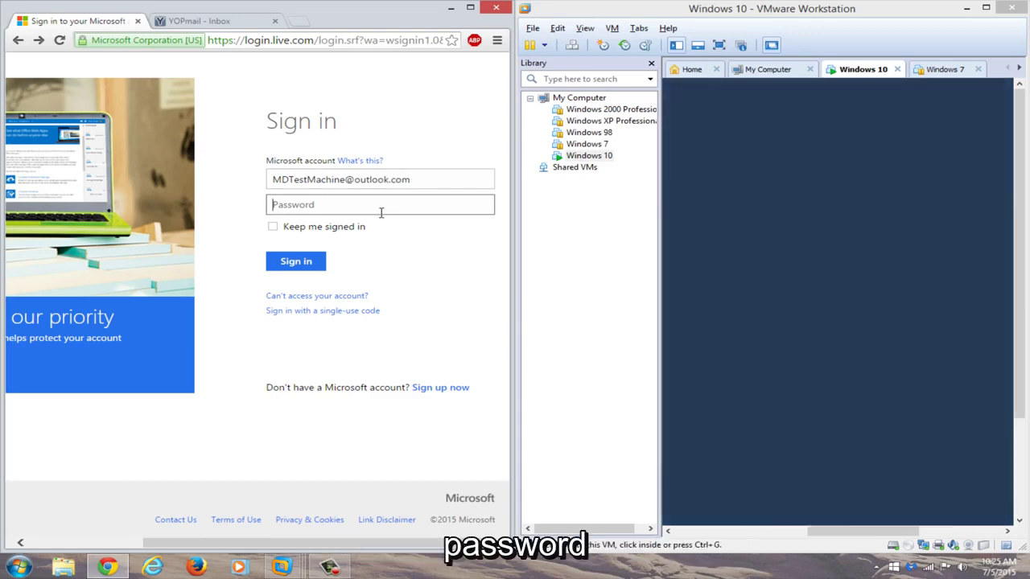
text(password)
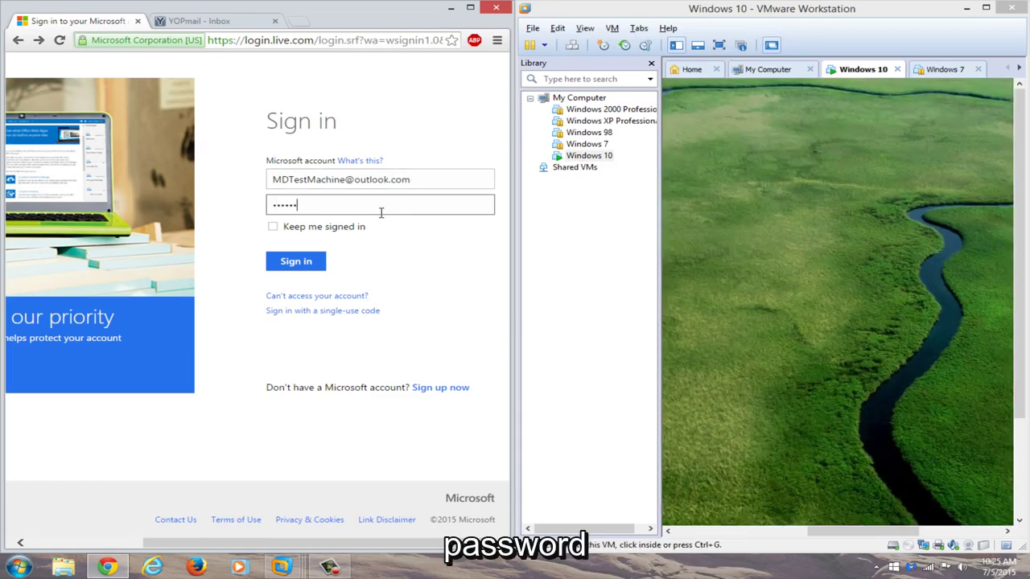
text(123)
key(Return)
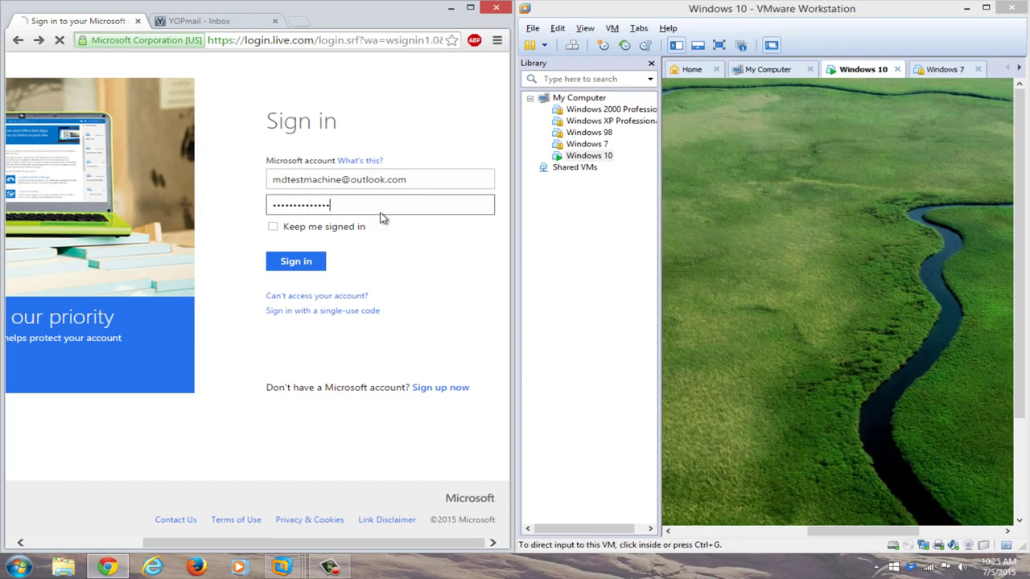
click(342, 270)
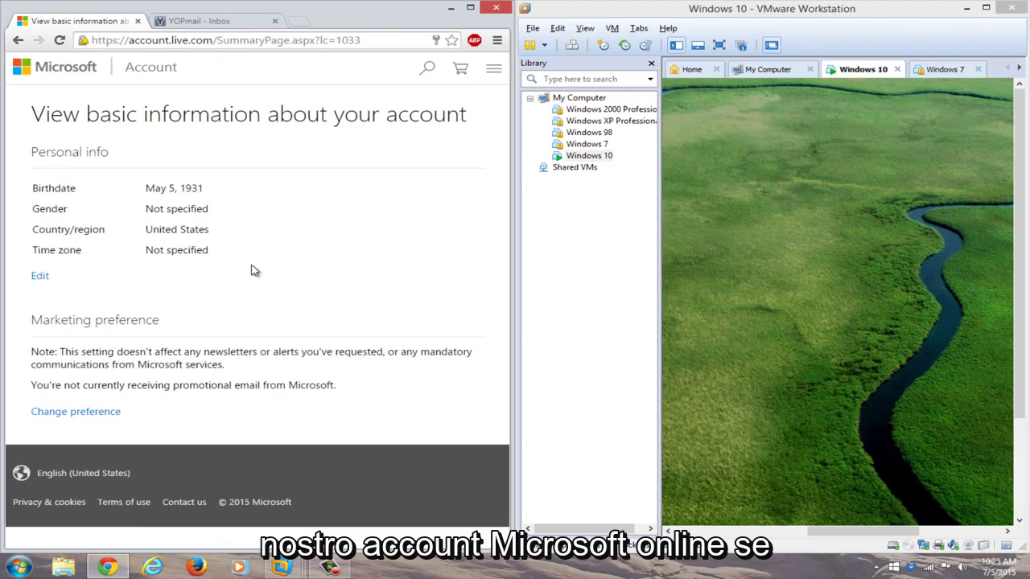
Show the Windows 10 VM full screen and sign in past the lock screen with the new account password.
click(986, 8)
click(201, 43)
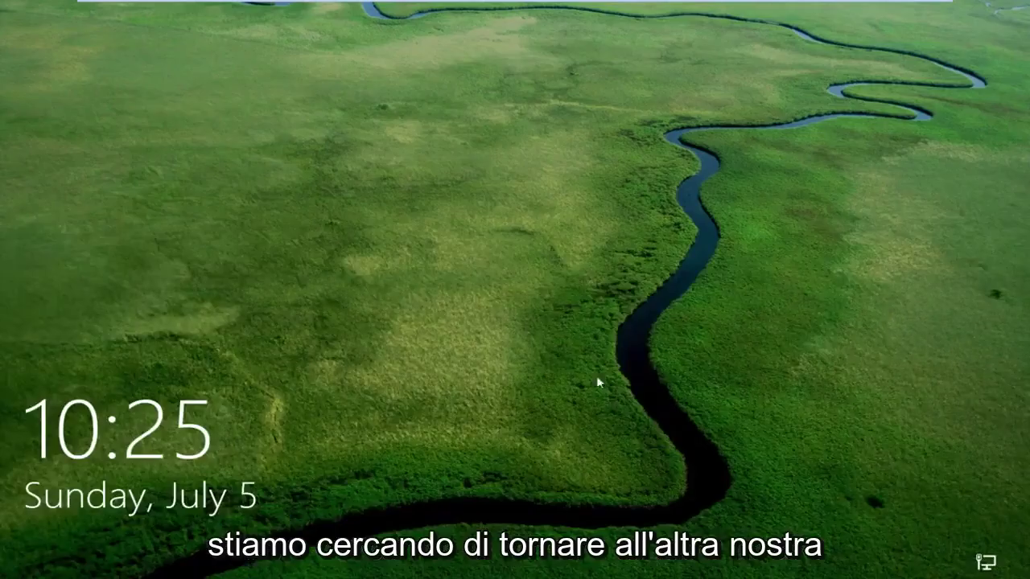
drag(573, 499, 512, 34)
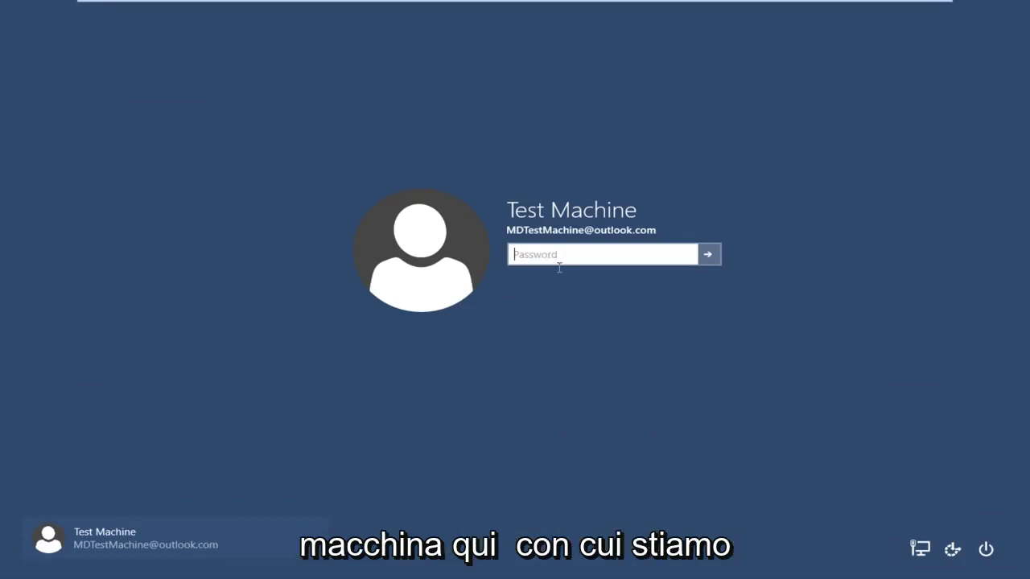
text(••)
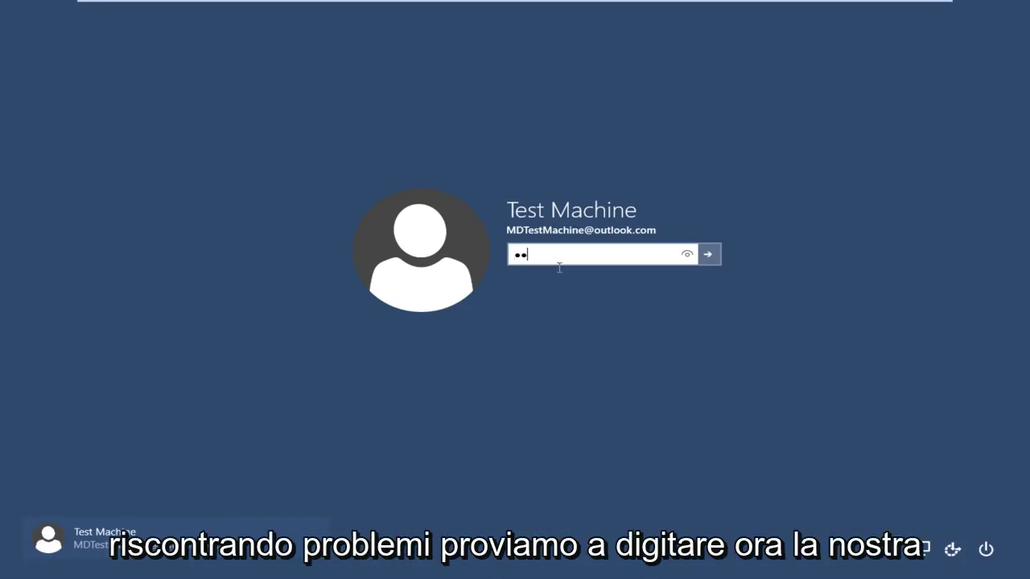
text(••••)
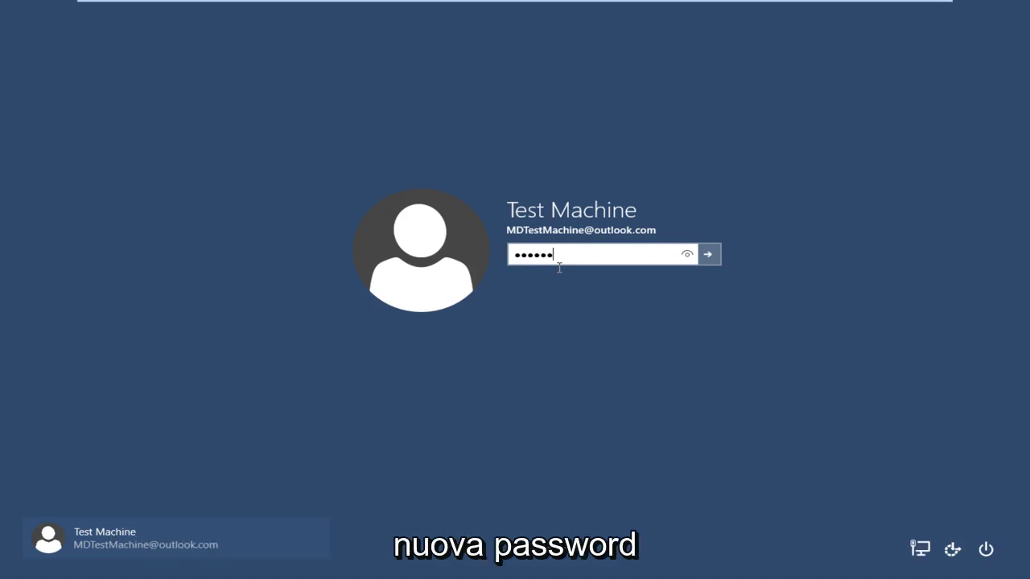
text(•••••••••)
key(Return)
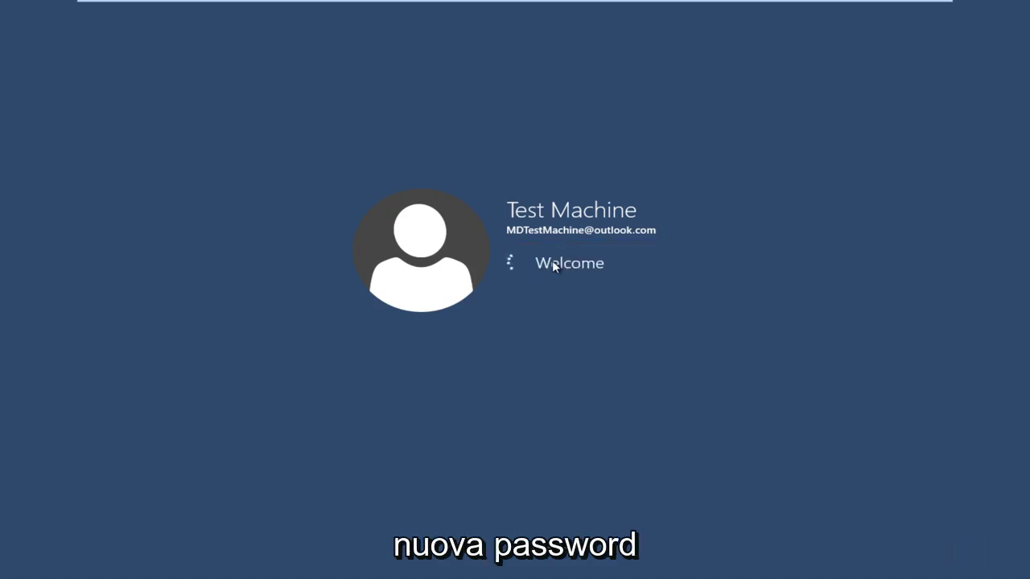